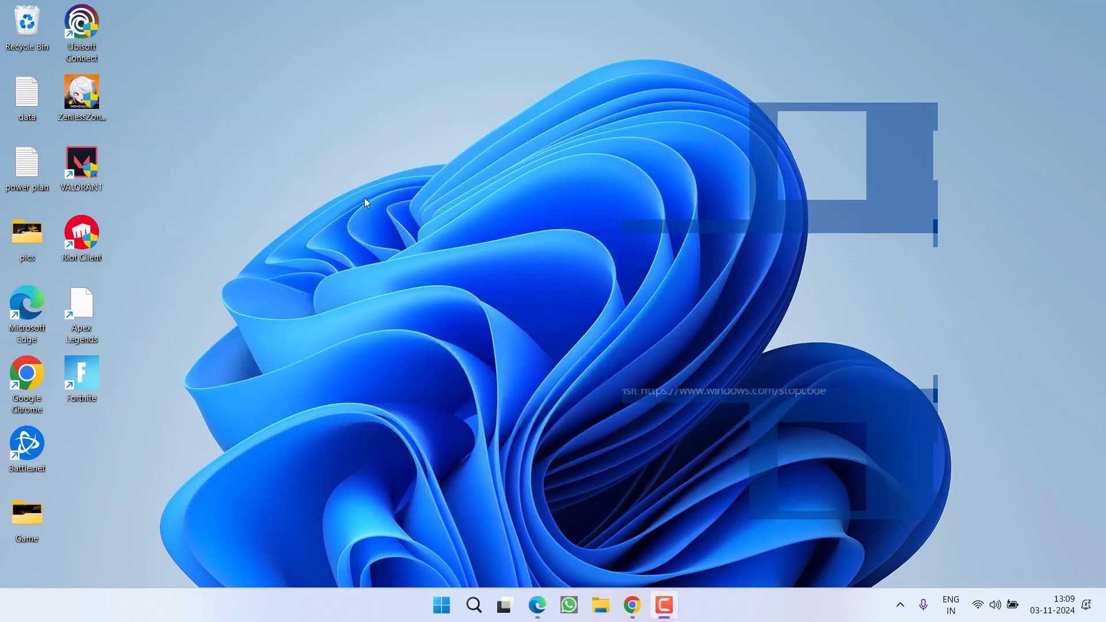
Step: Search the Windows (C:) drive in File Explorer for 3926676
key(super+e)
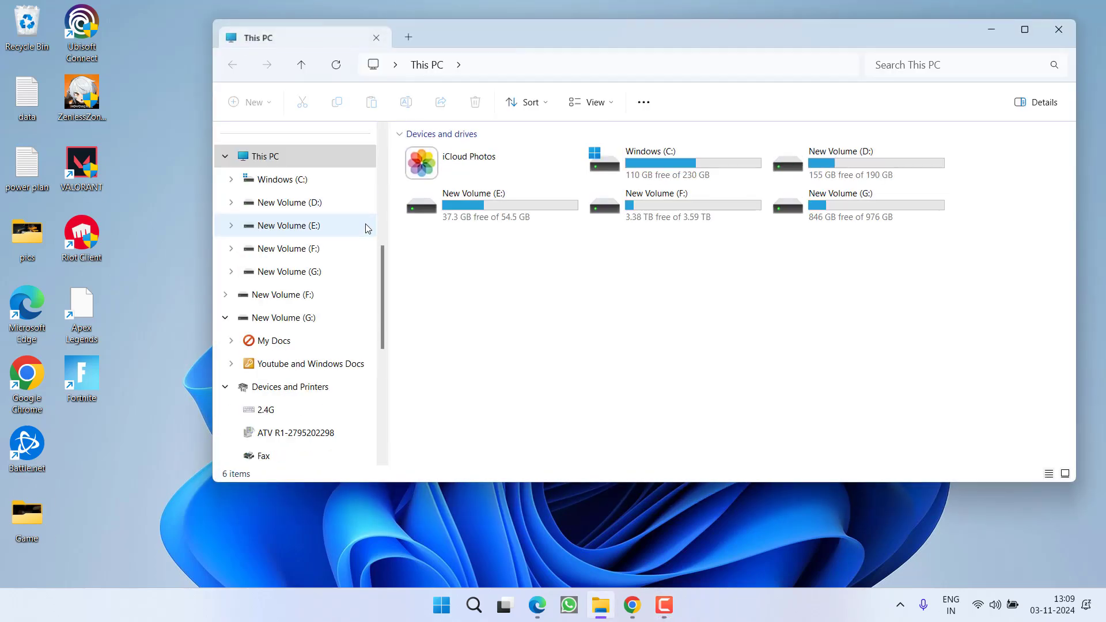
double_click(709, 161)
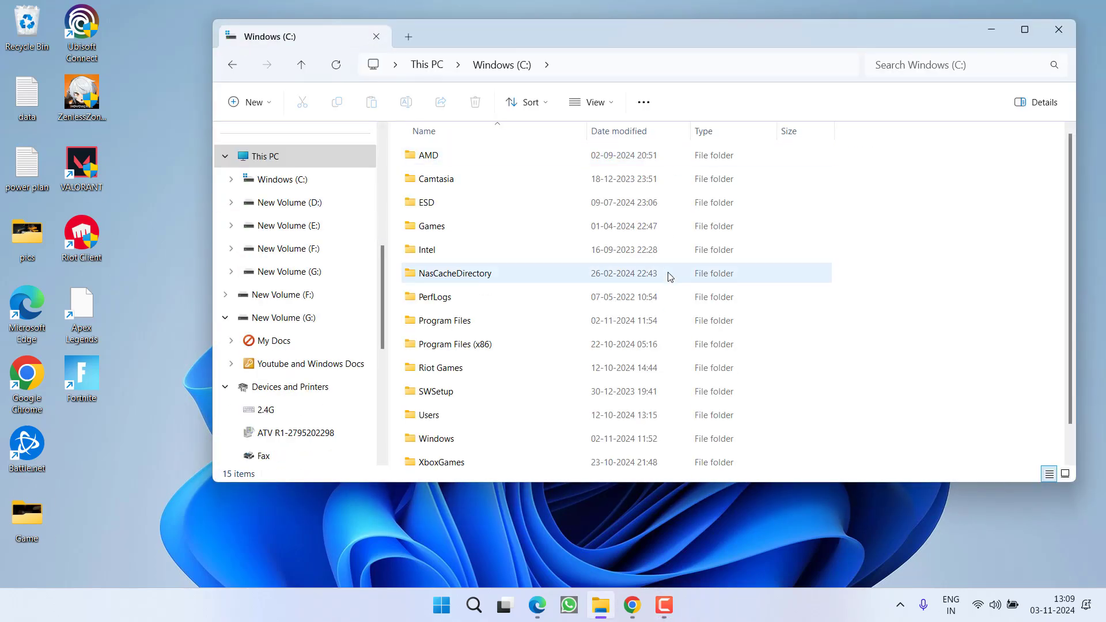
click(956, 67)
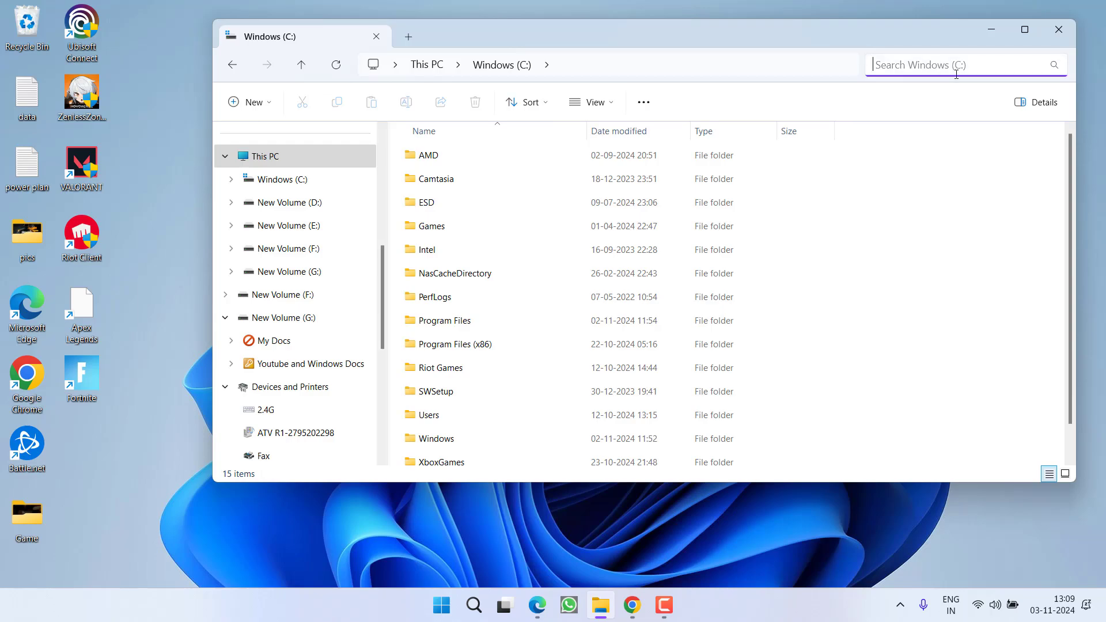
text(3926676)
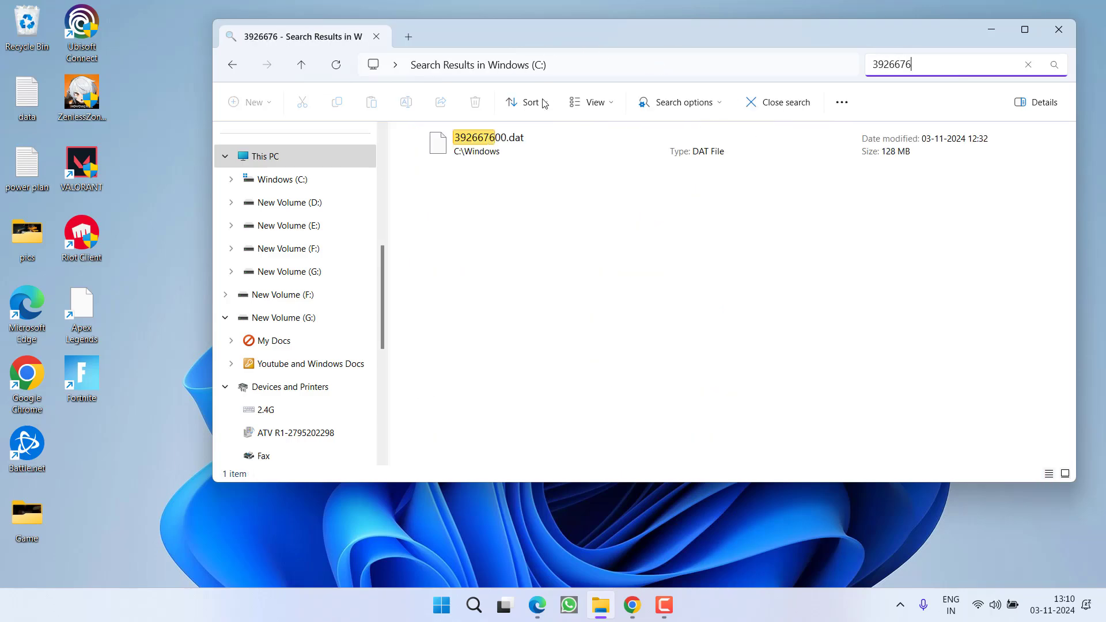
Step: Delete 392667600.dat from the results, granting administrator permission
click(516, 143)
right_click(485, 148)
click(617, 166)
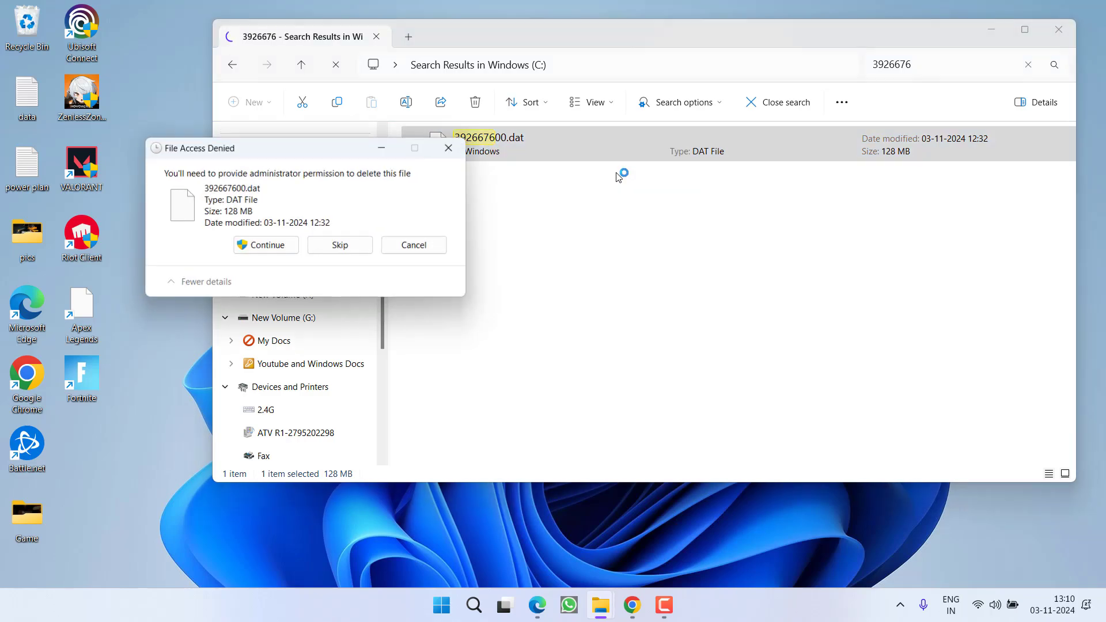
click(292, 246)
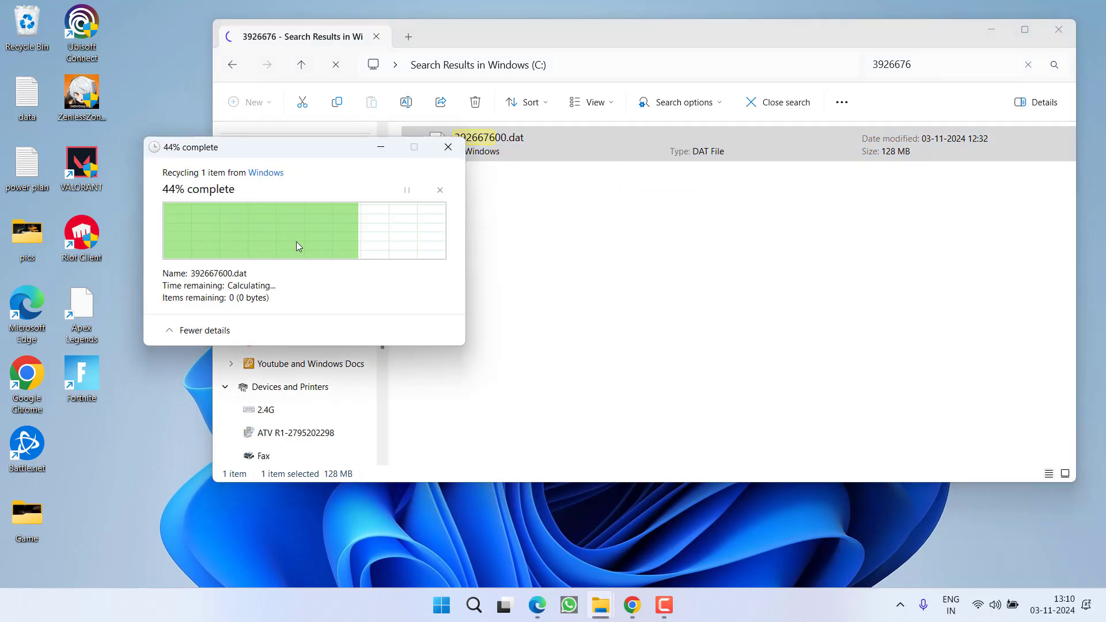
Step: Replace the search text with vgkboot
click(926, 64)
drag(927, 64, 814, 70)
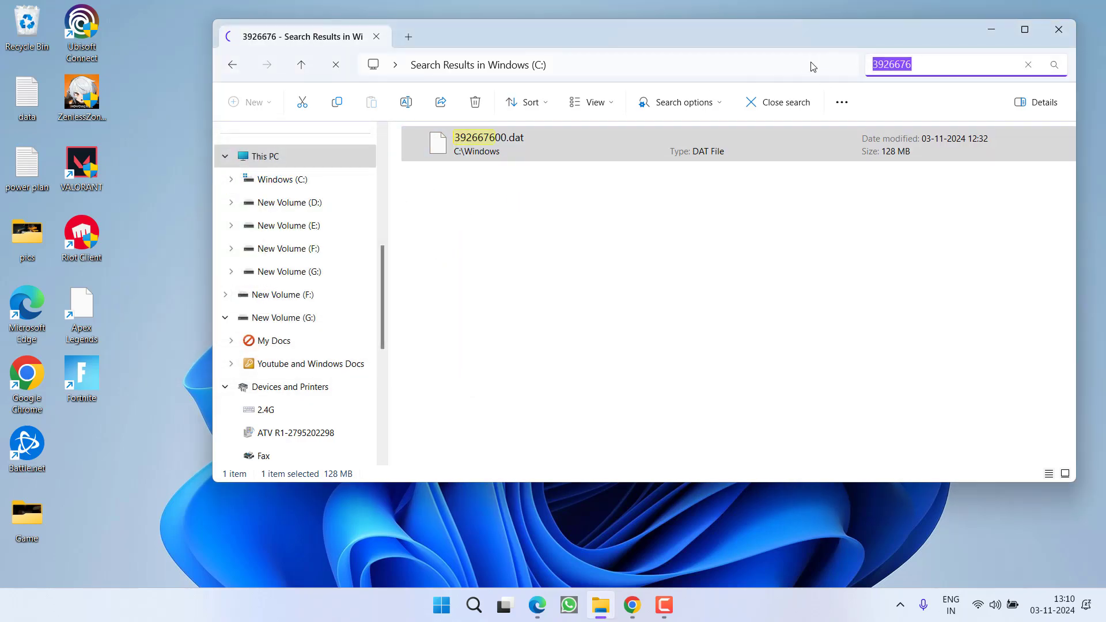
text(vgkboot)
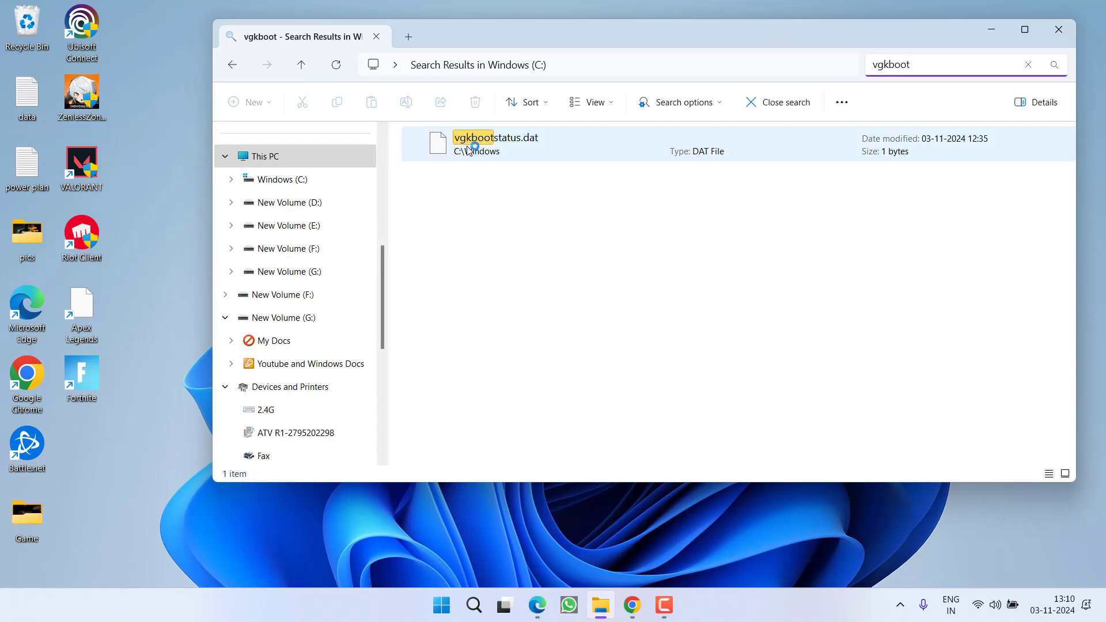
Step: Delete vgkbootstatus.dat with administrator permission, then clear the selection
click(468, 151)
right_click(468, 148)
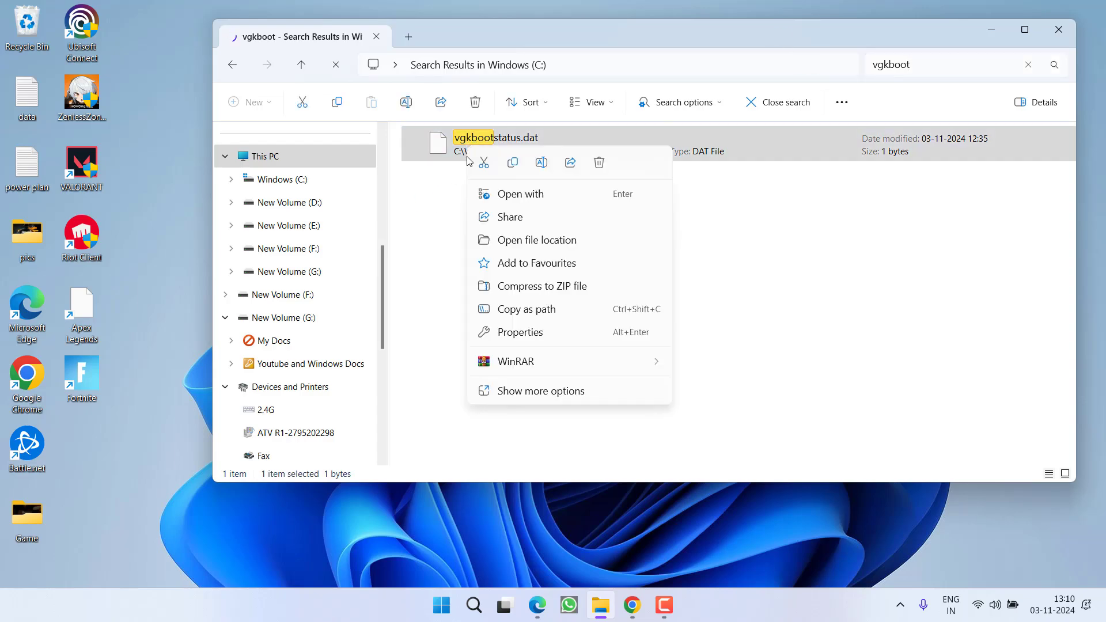
click(599, 162)
click(537, 241)
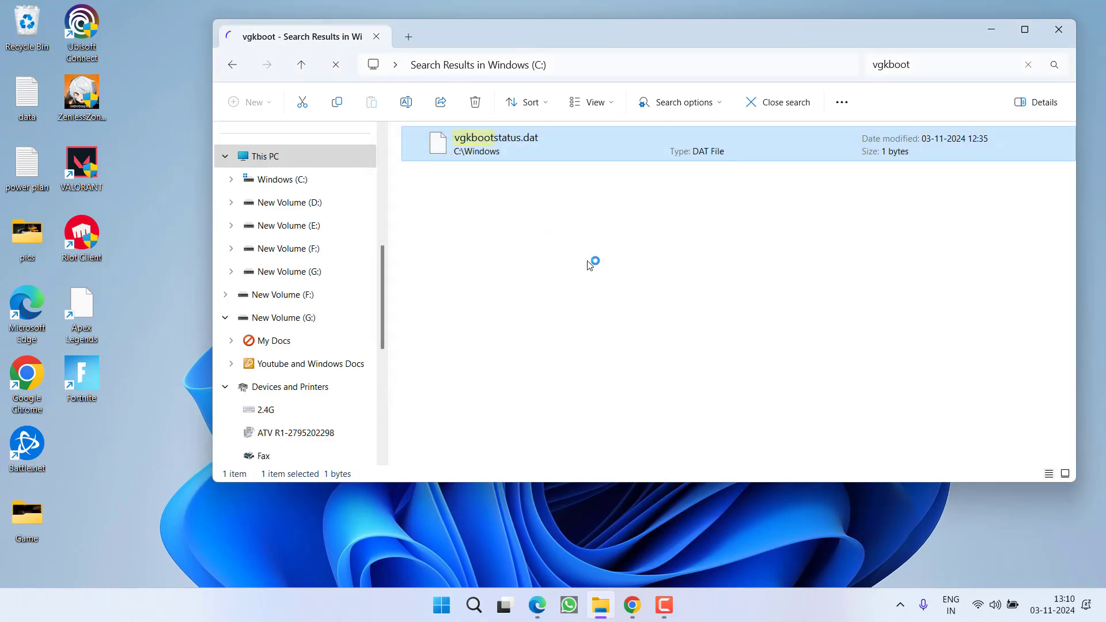
click(601, 274)
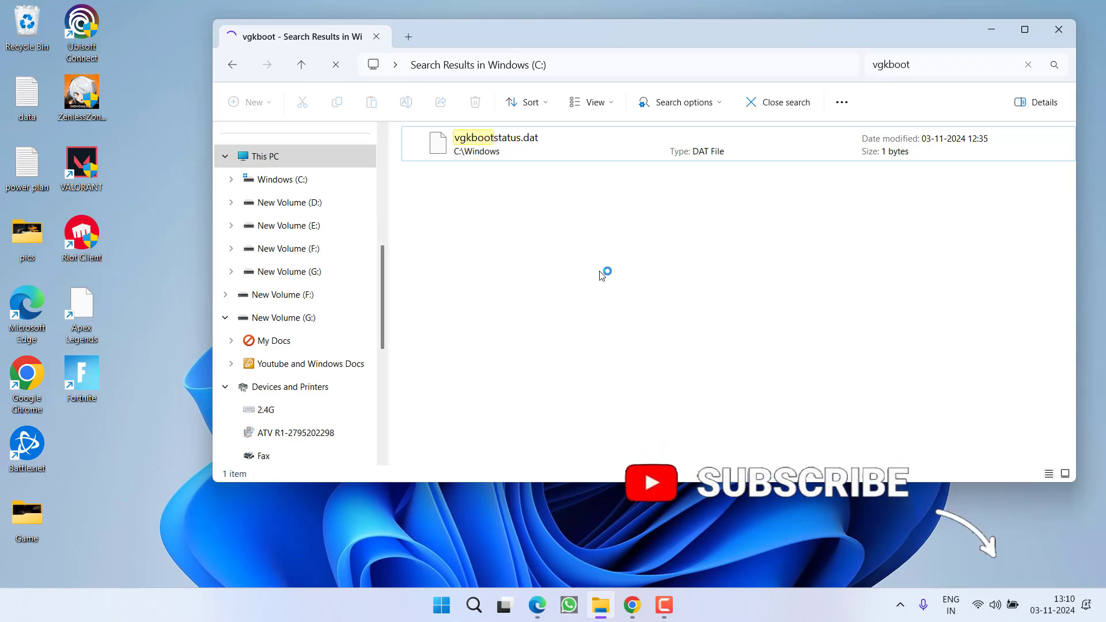
Step: Close the File Explorer search results window
click(1050, 36)
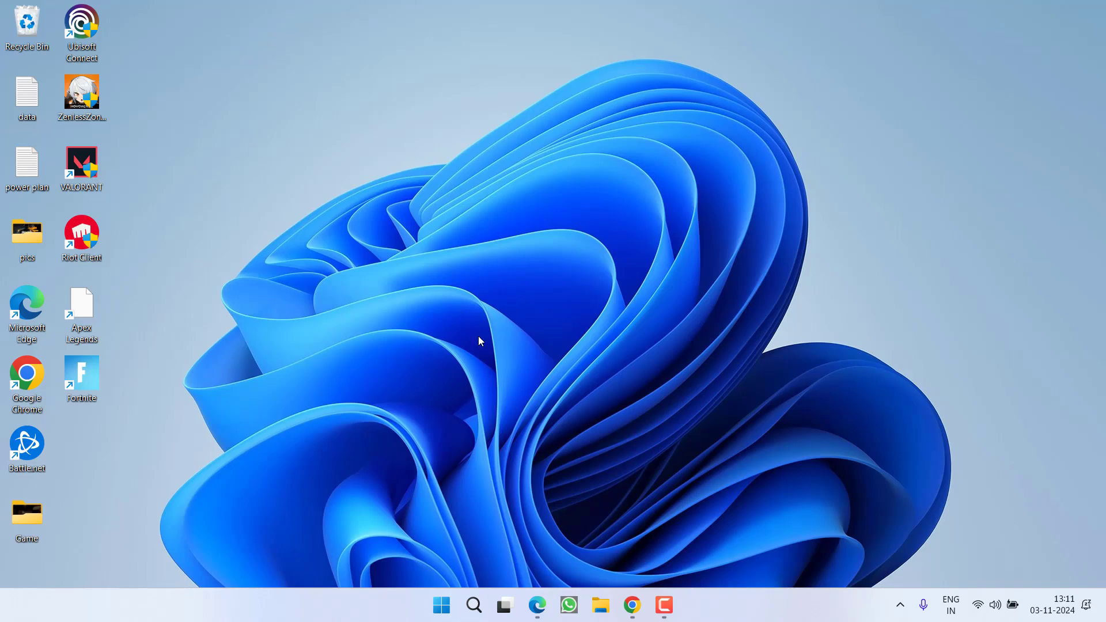
Step: Review the Edge tabs for Valorant Tracker, game recorder, CORSAIR, Discord and Blitz, then show the desktop
click(537, 605)
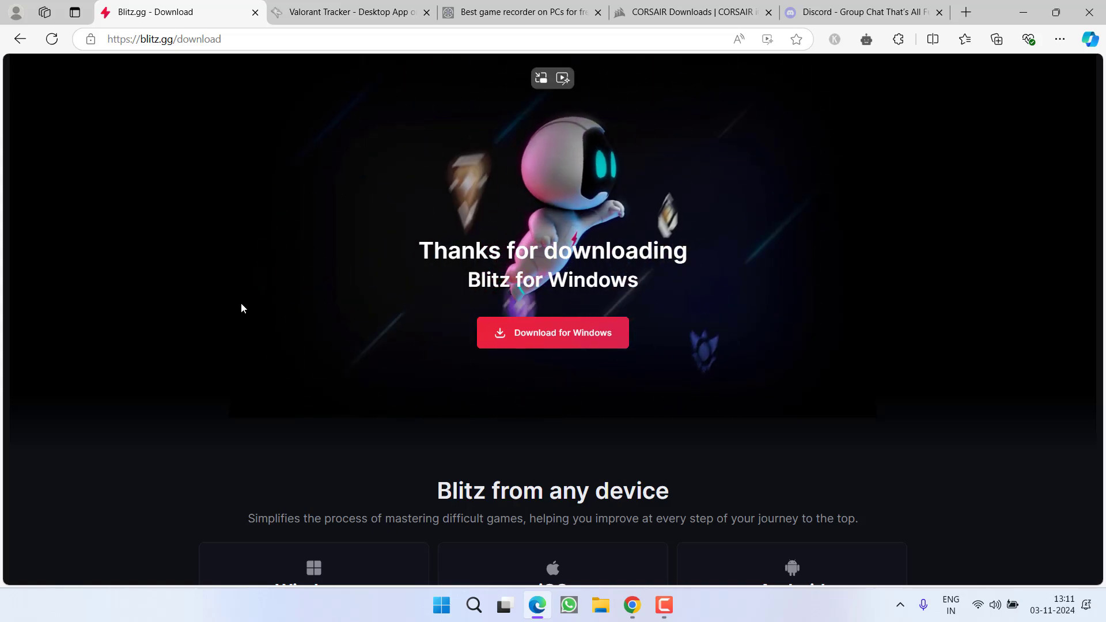
click(345, 12)
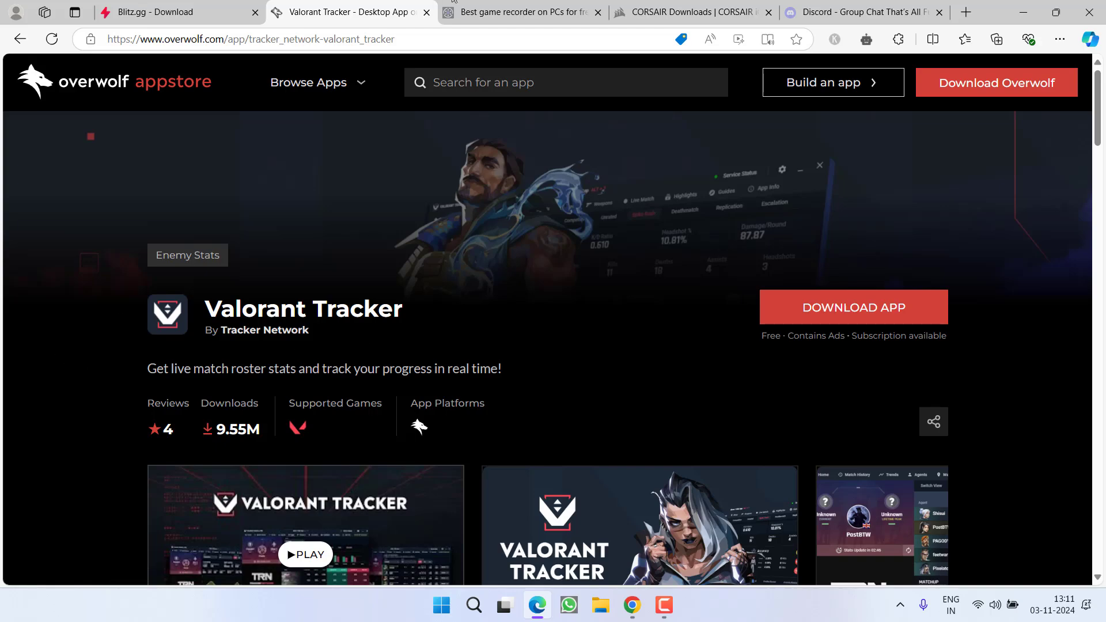
click(507, 11)
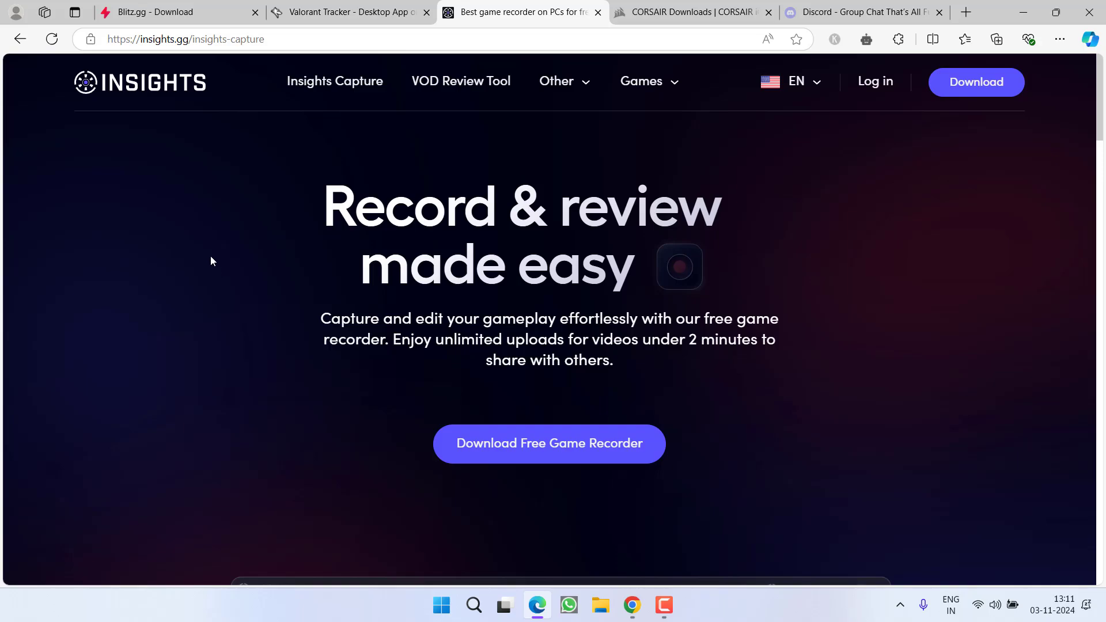
click(688, 11)
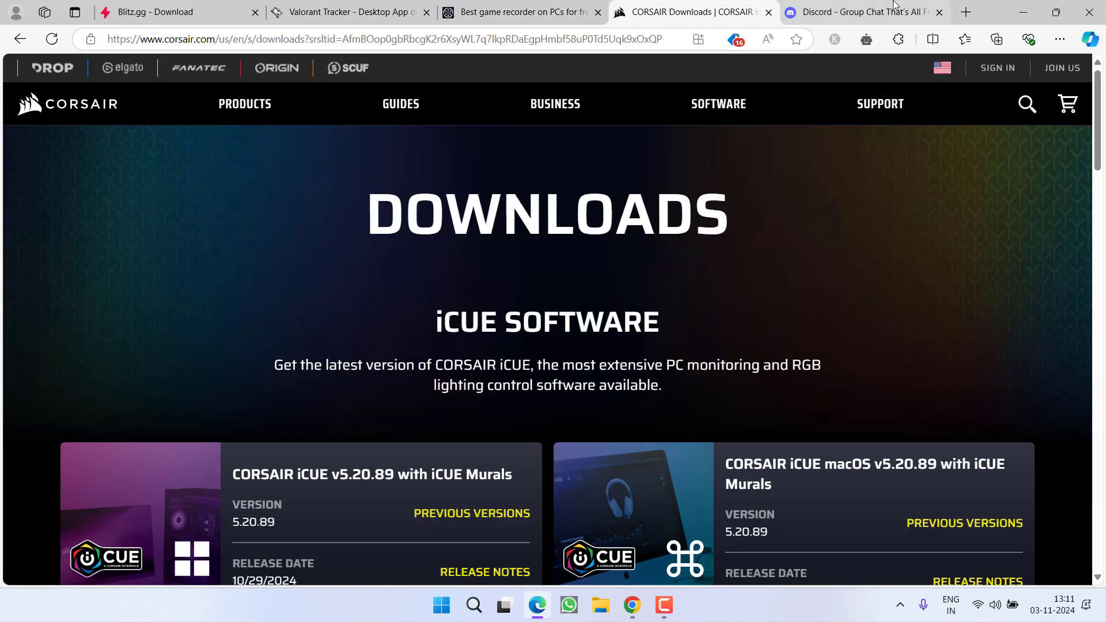
click(864, 12)
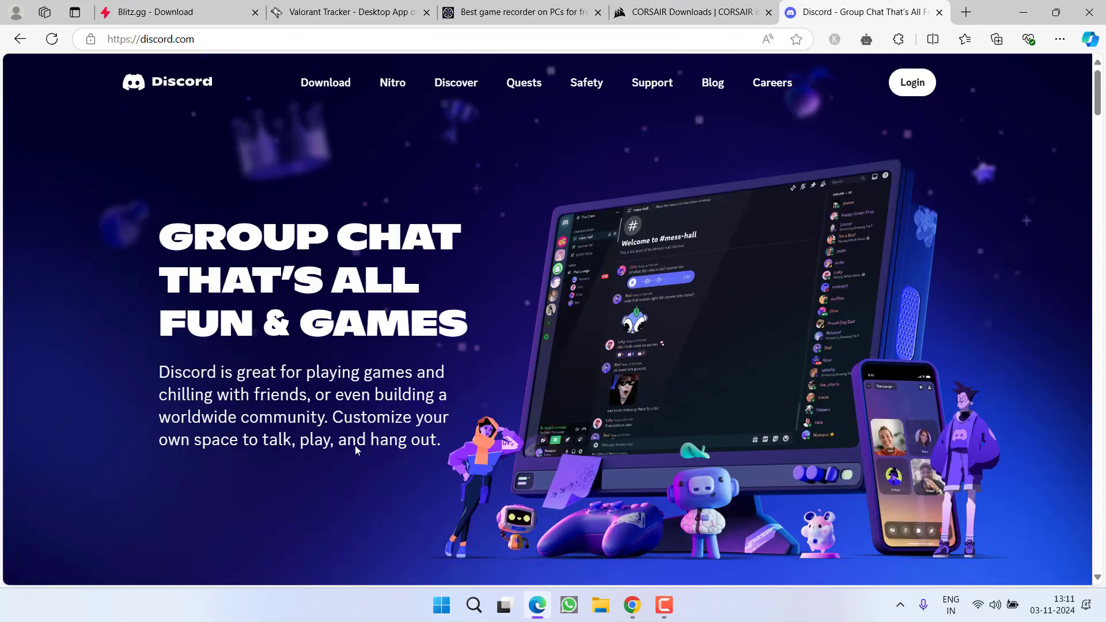
click(645, 7)
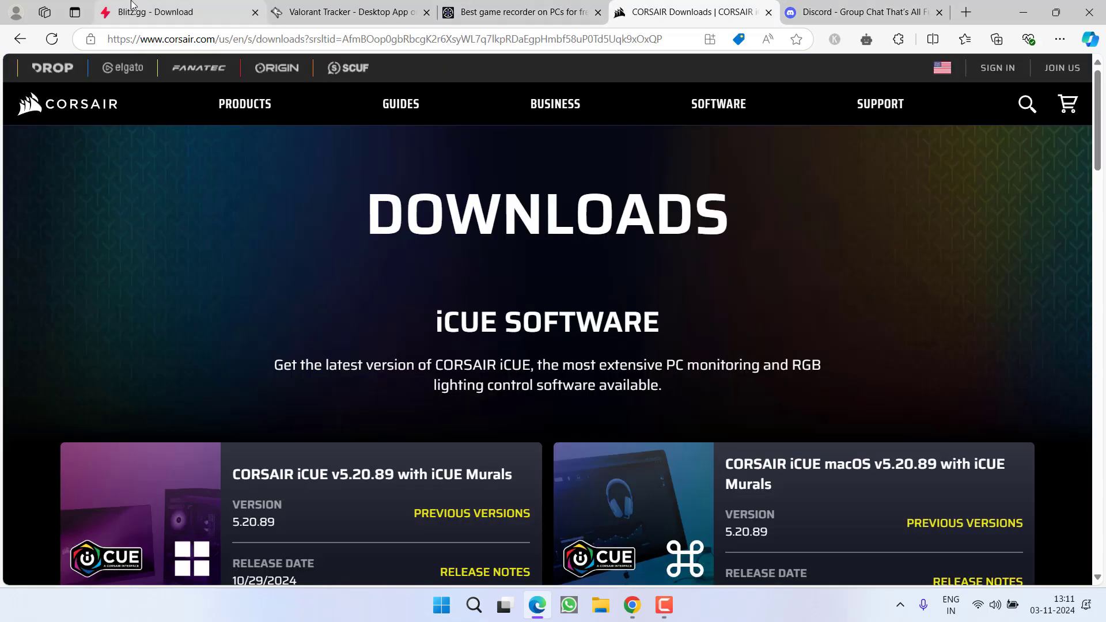
click(163, 8)
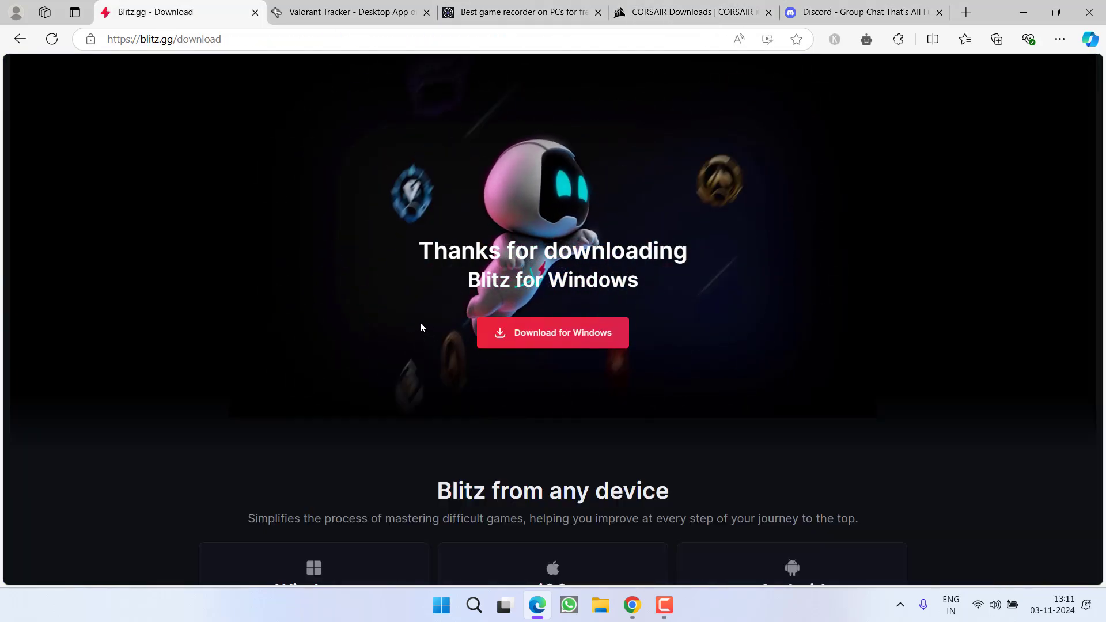
click(346, 12)
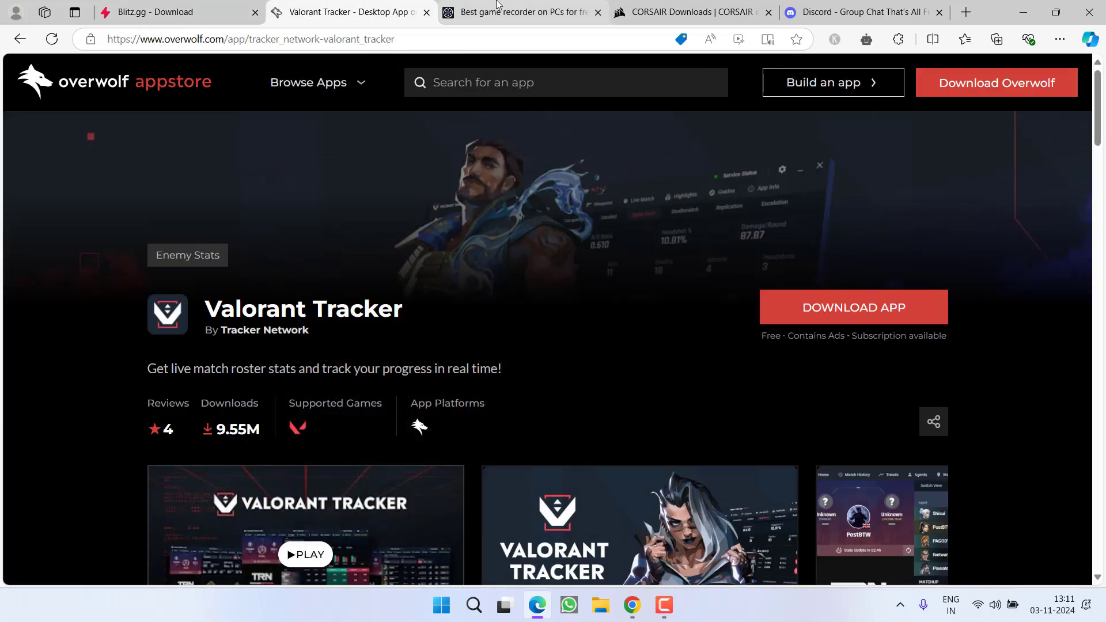
click(520, 12)
click(694, 7)
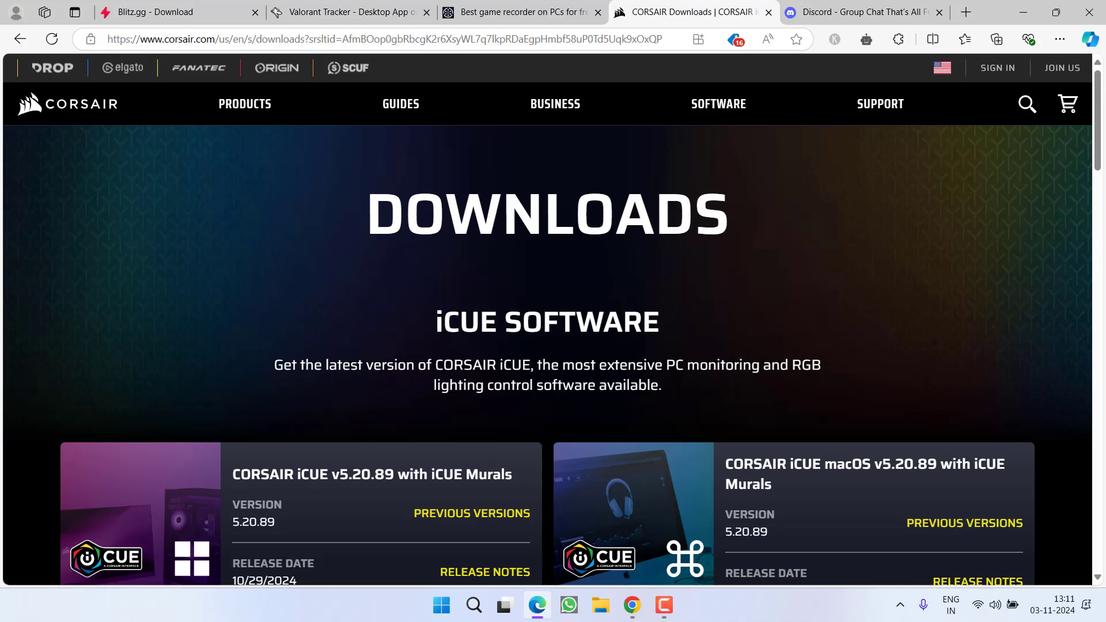
key(super+d)
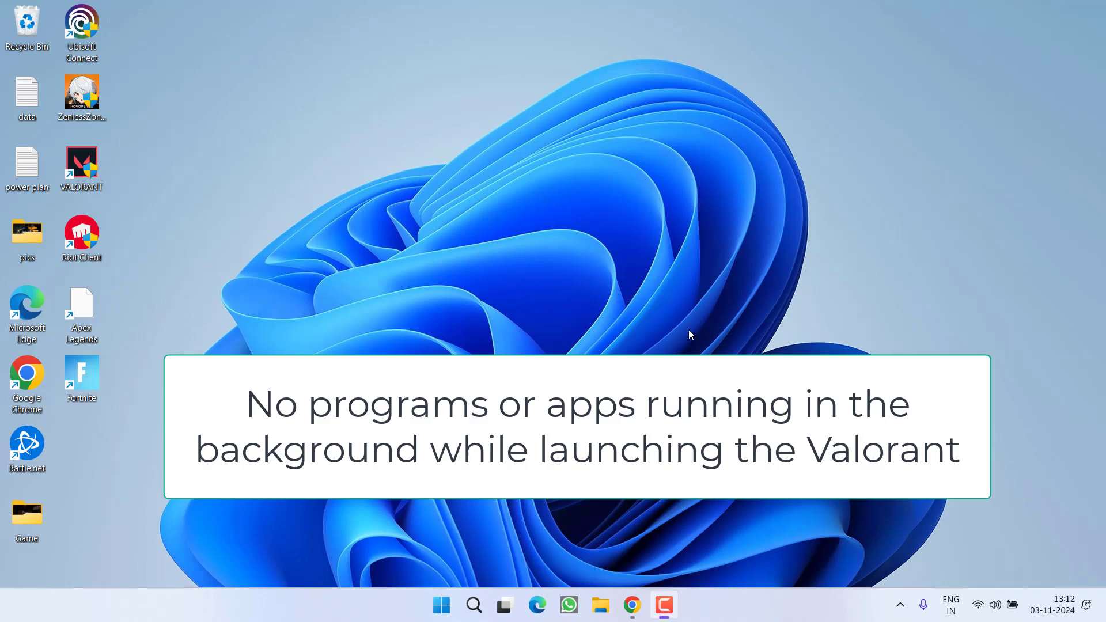
Step: Exit Greenshot from its hidden system tray icon
click(896, 602)
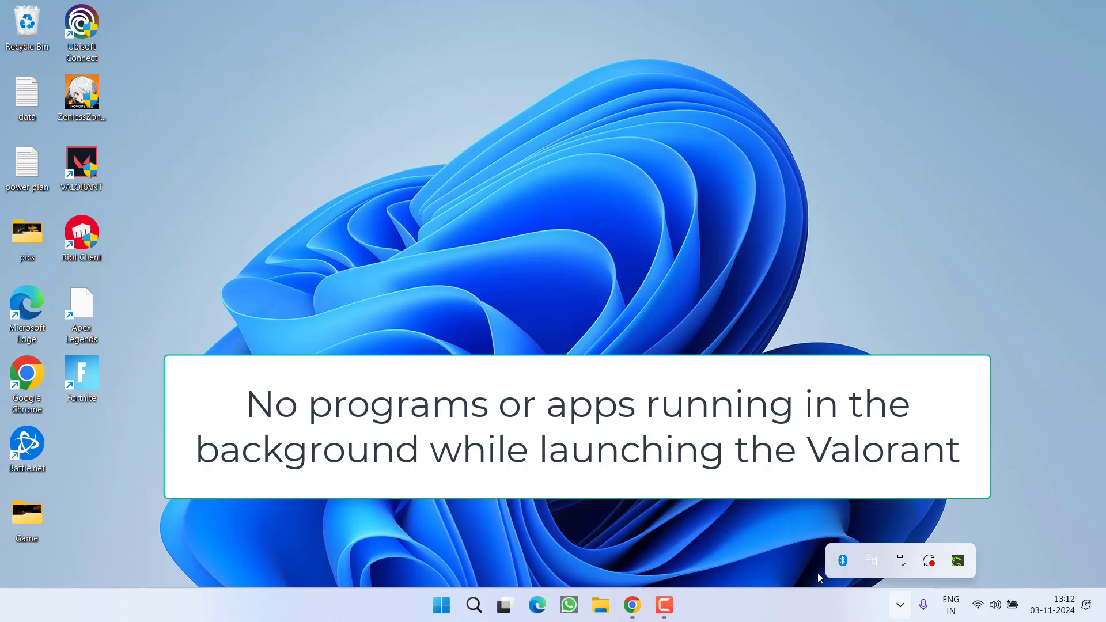
right_click(961, 563)
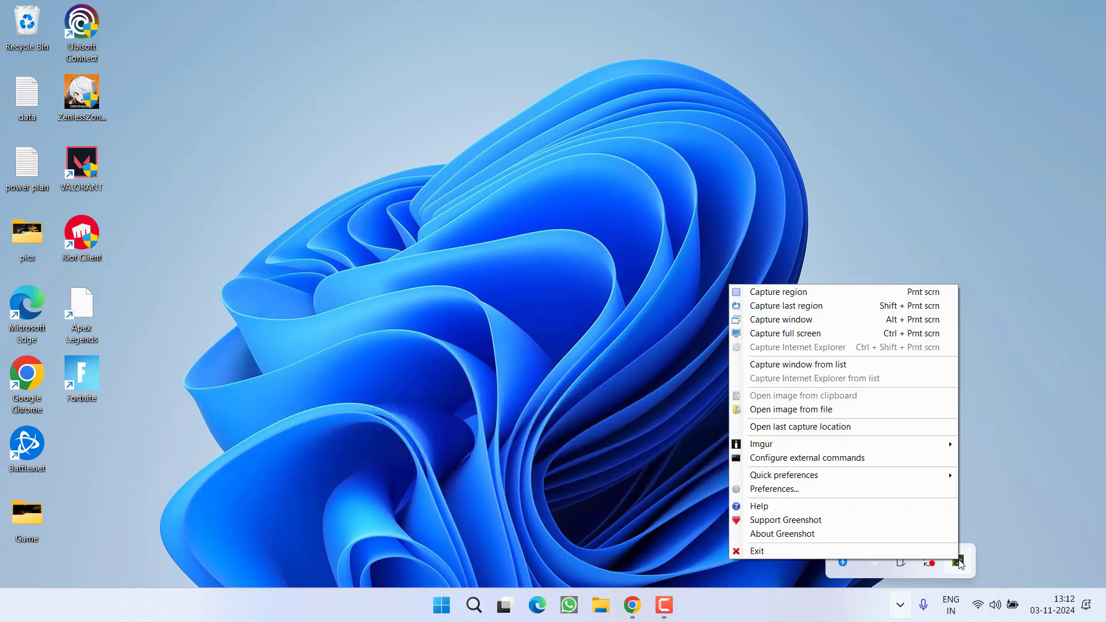
click(785, 551)
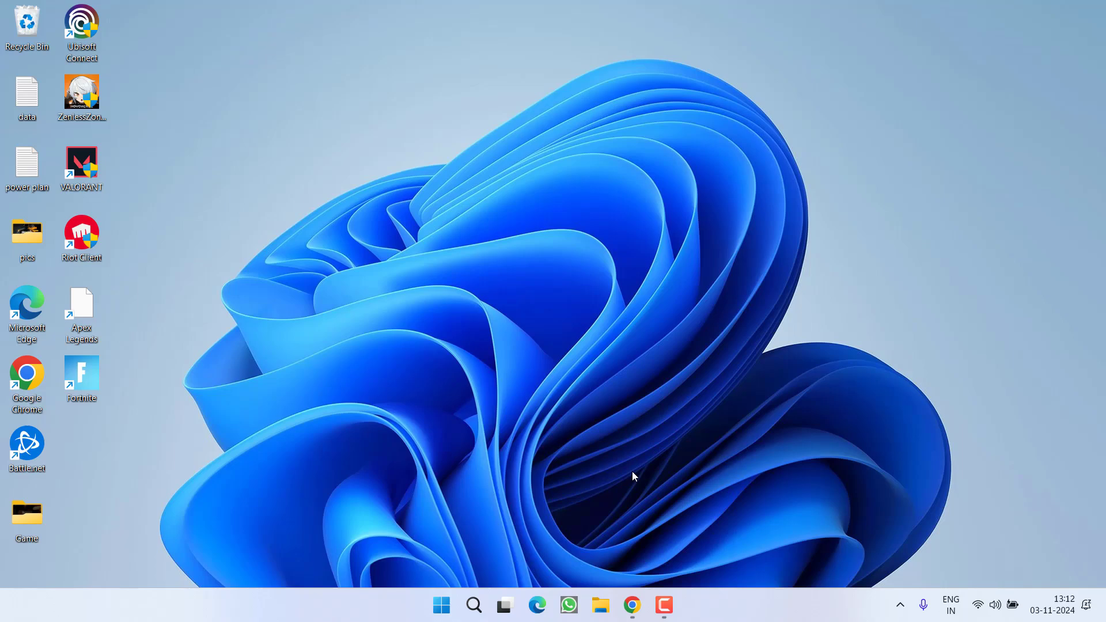
Step: Flip between Chrome's MSI Dragon Center and OMEN laptops tabs, then show the desktop
click(632, 605)
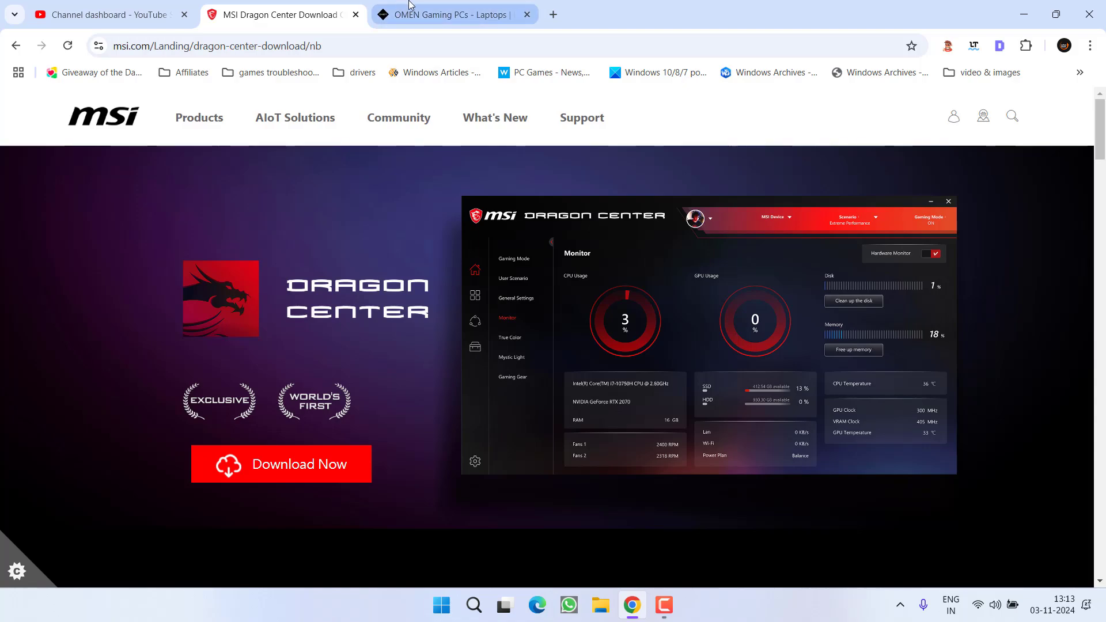
click(423, 11)
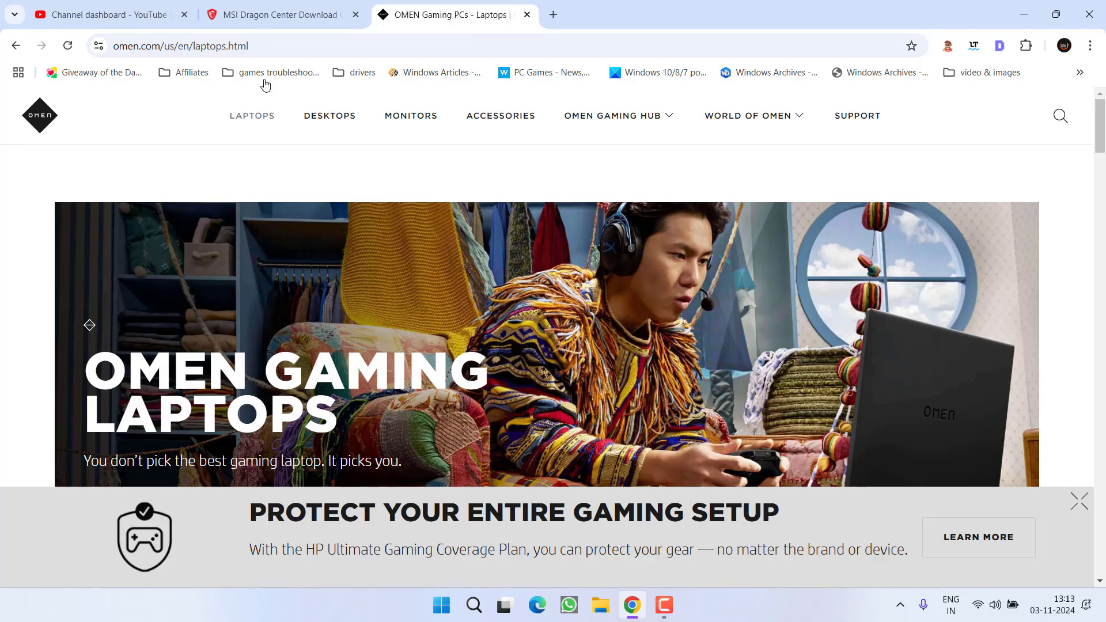
key(ctrl+shift+Tab)
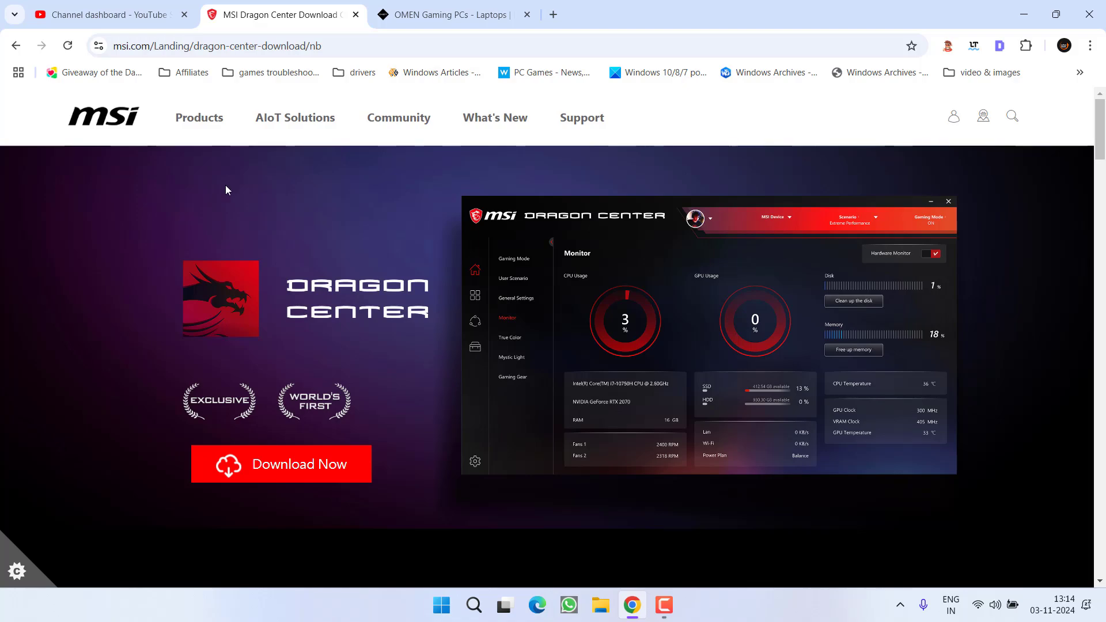
click(455, 15)
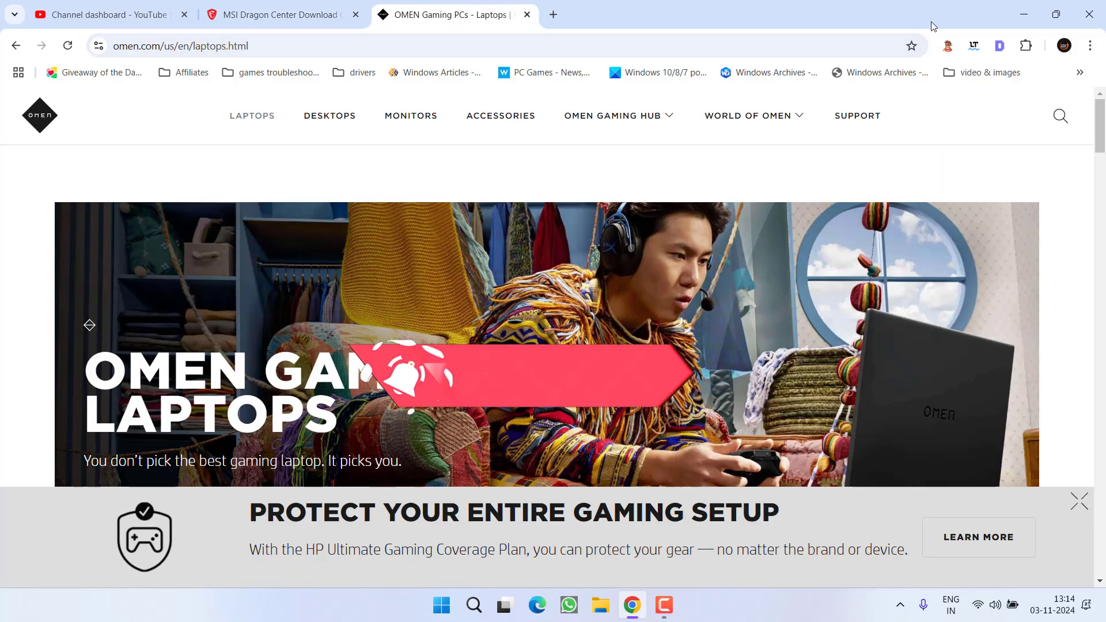
key(super+d)
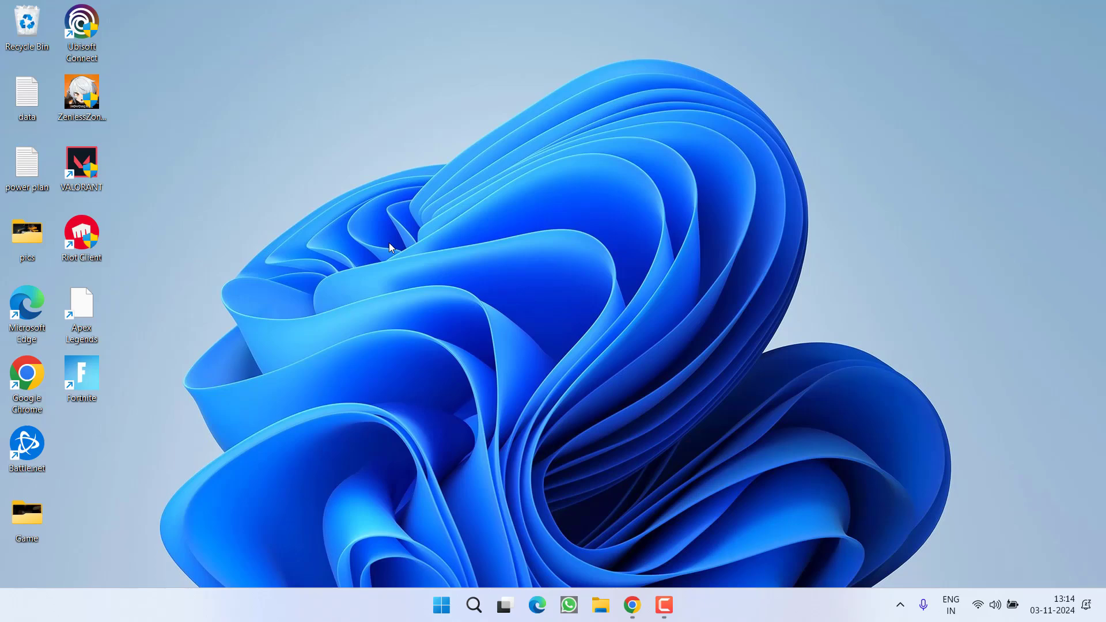
Step: Launch Windows Security from the Start search
key(super)
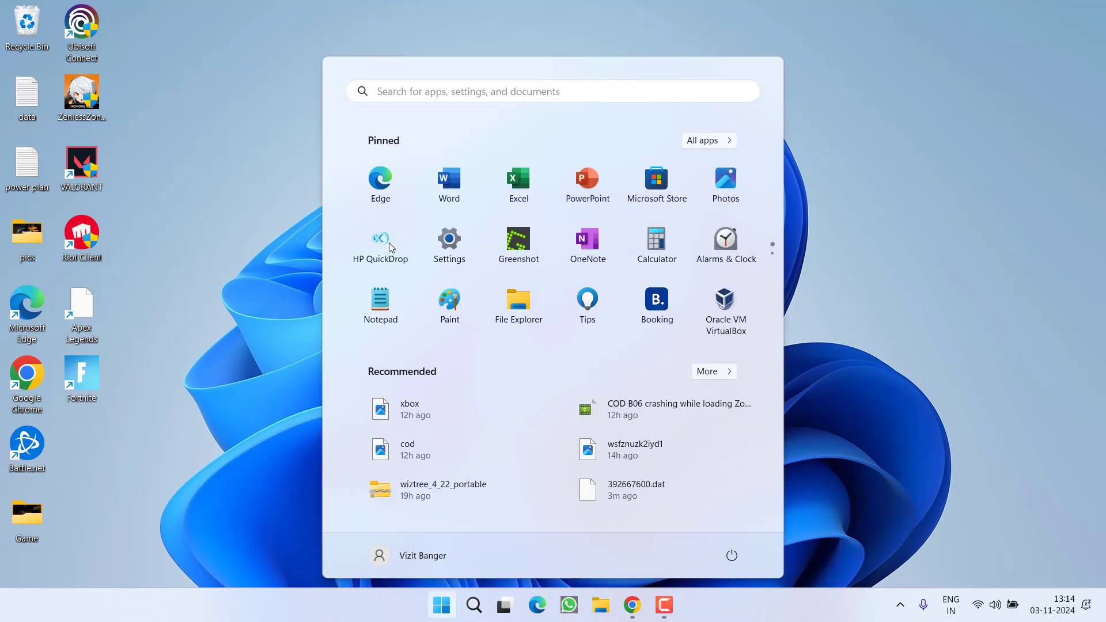
text(windows)
key(Return)
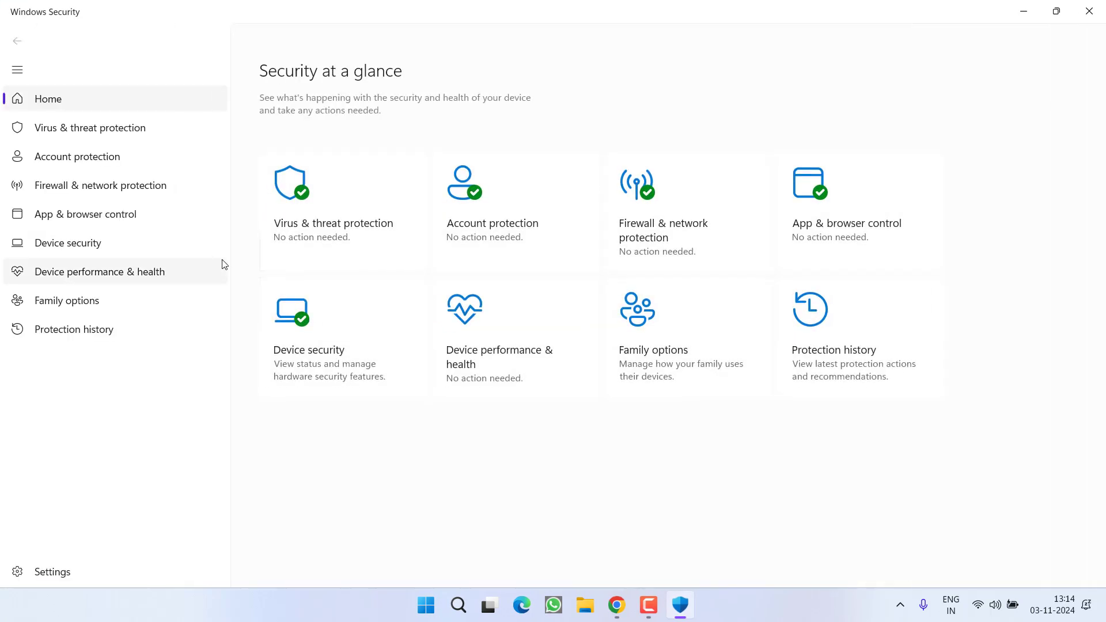
Step: Switch Memory integrity off under Device security > Core isolation, approving the UAC prompt
click(319, 339)
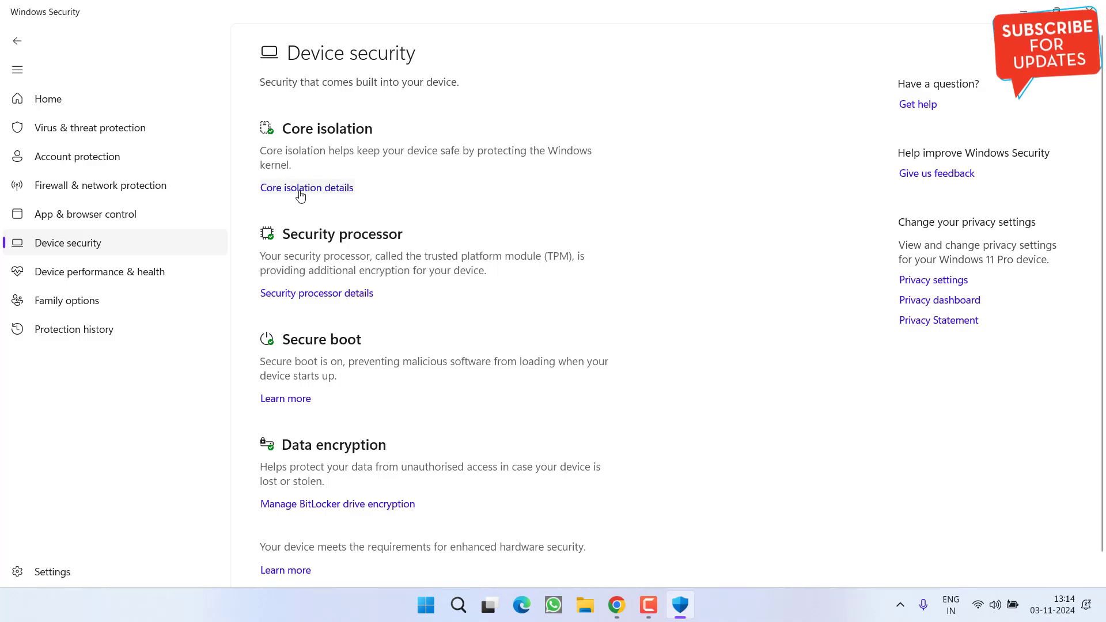
click(326, 190)
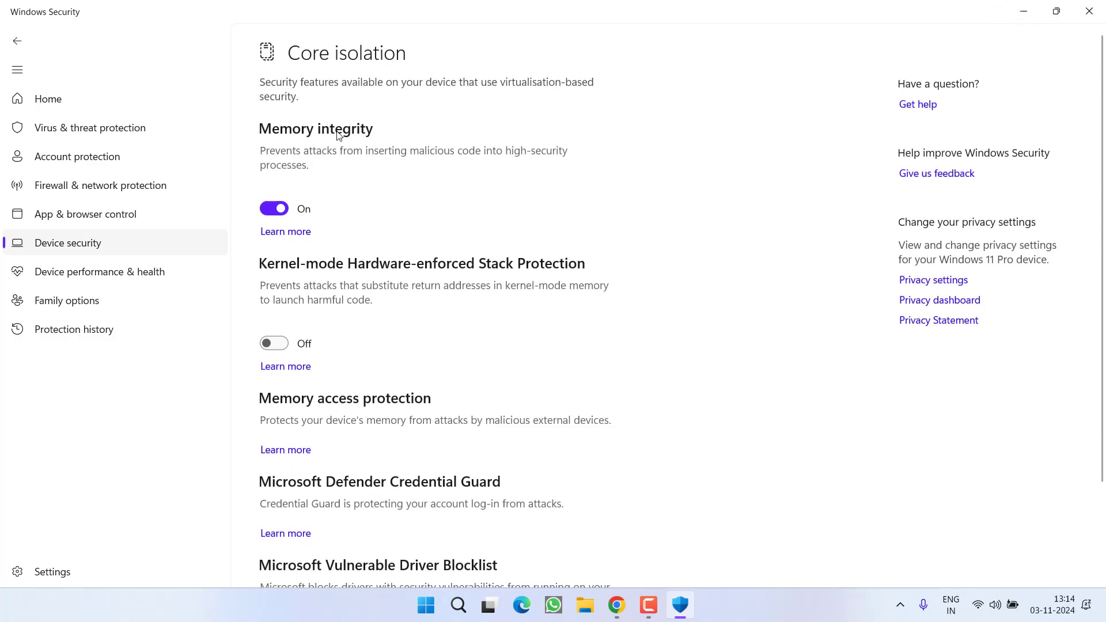
click(266, 208)
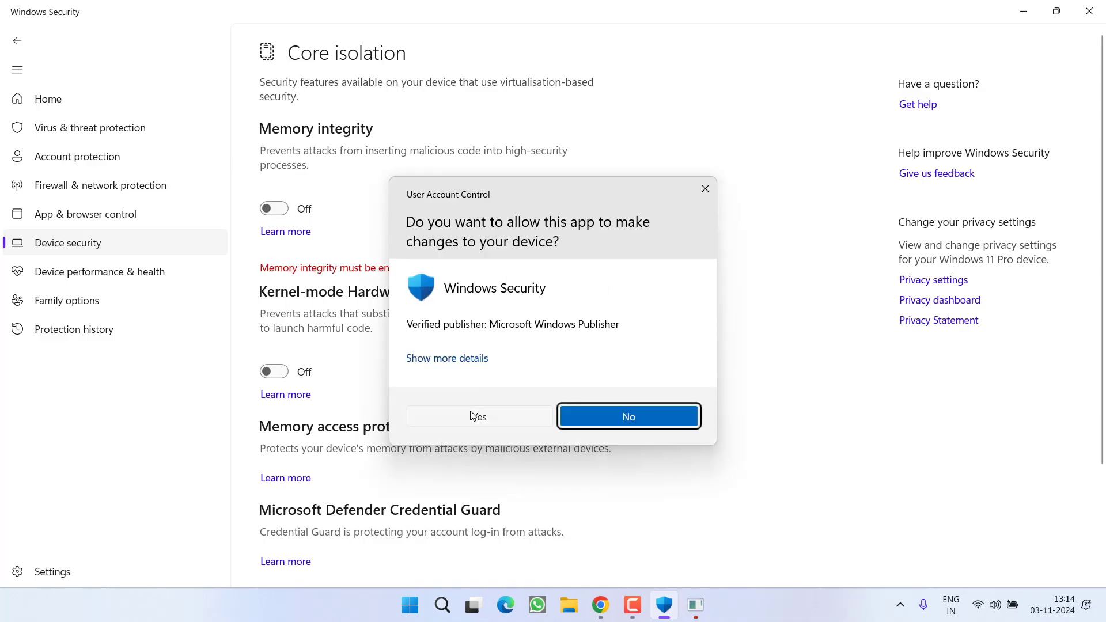
click(477, 417)
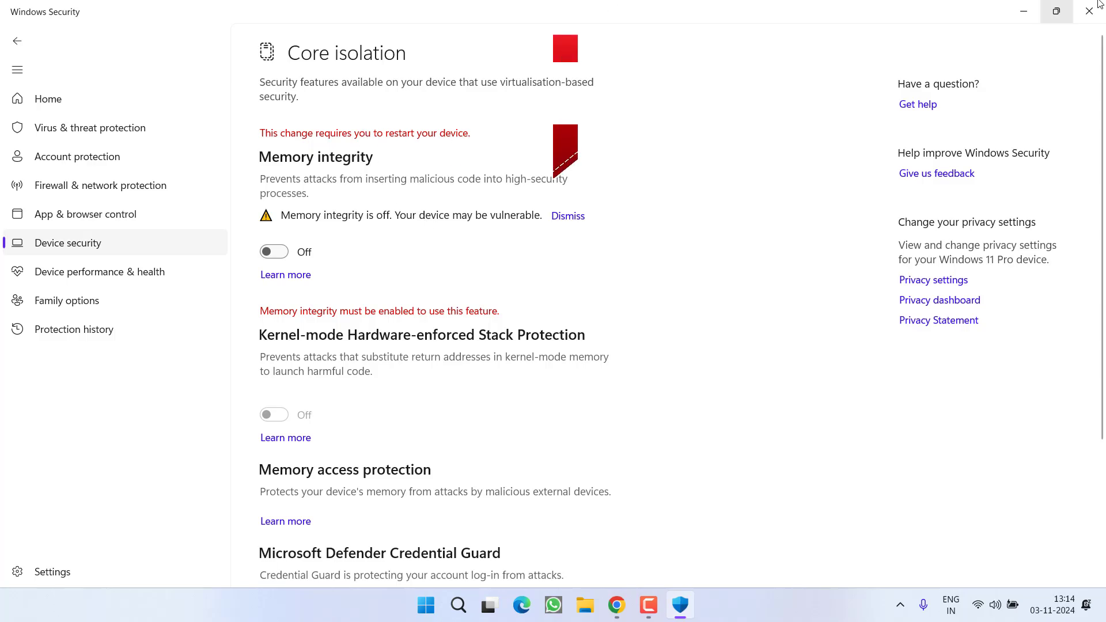
click(1024, 12)
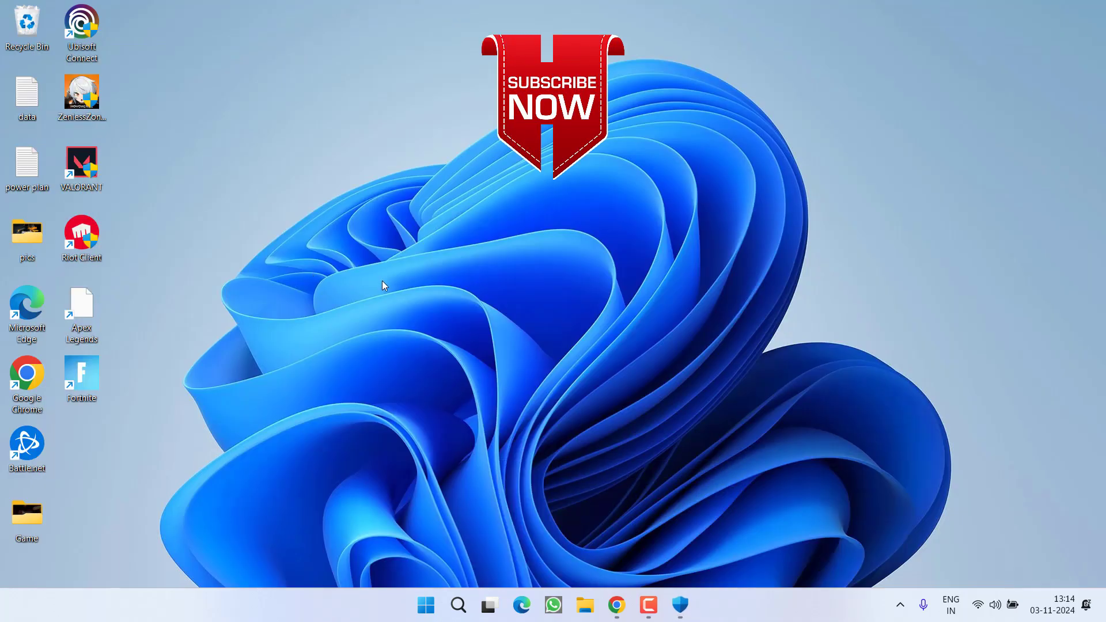